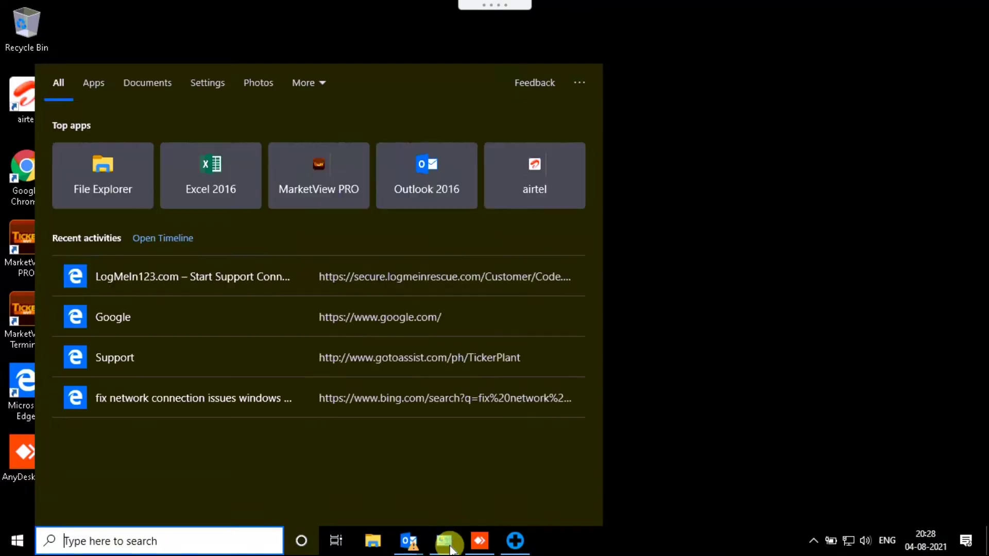
Show the Control Panel items as large icons and open the adapter settings from the Network and Sharing Center.
left_click(443, 540)
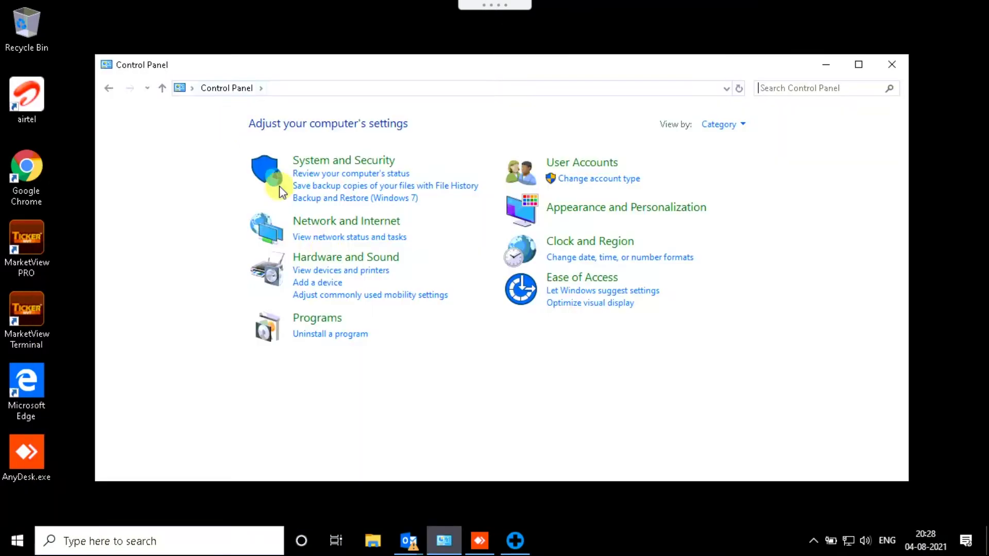
left_click(740, 126)
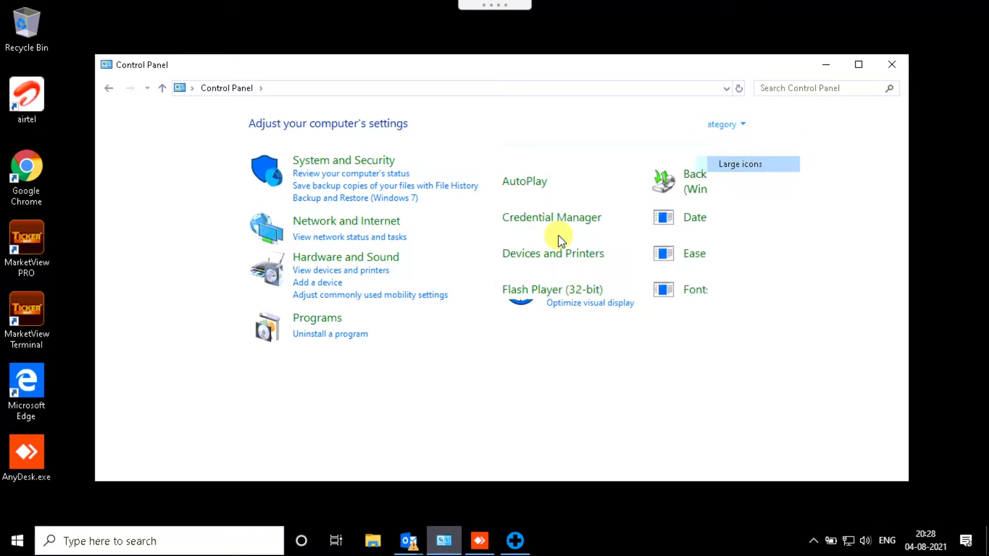
scroll(539, 328, "down", 2)
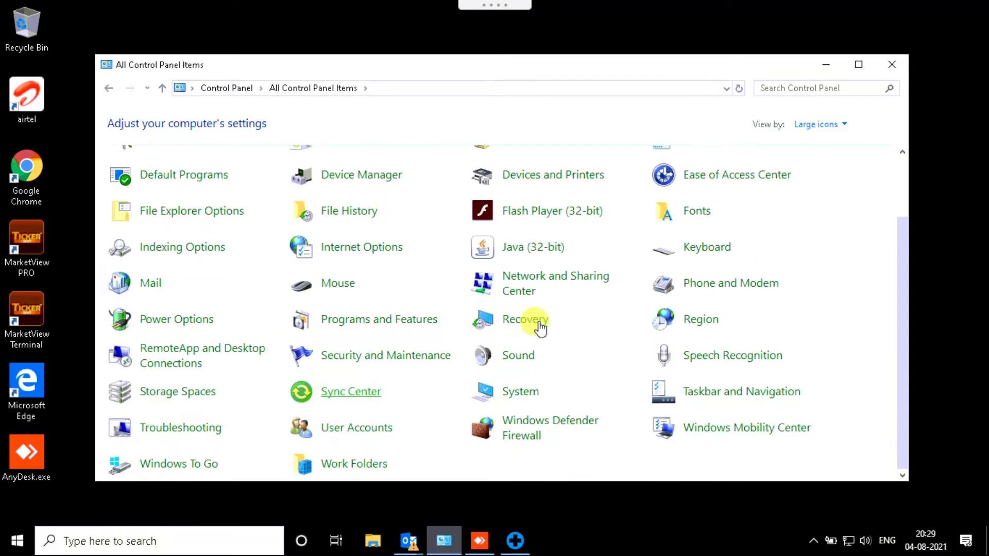
left_click(536, 286)
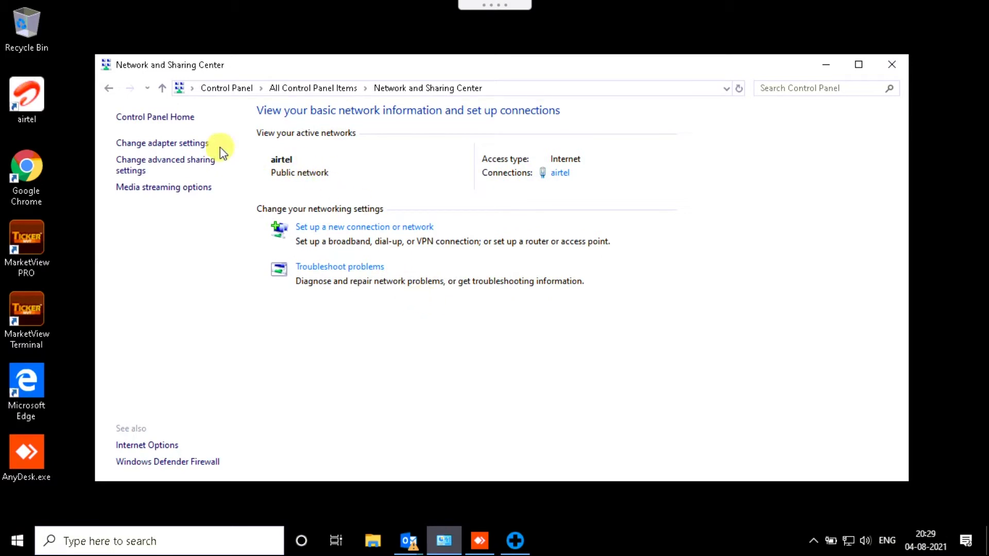
left_click(163, 145)
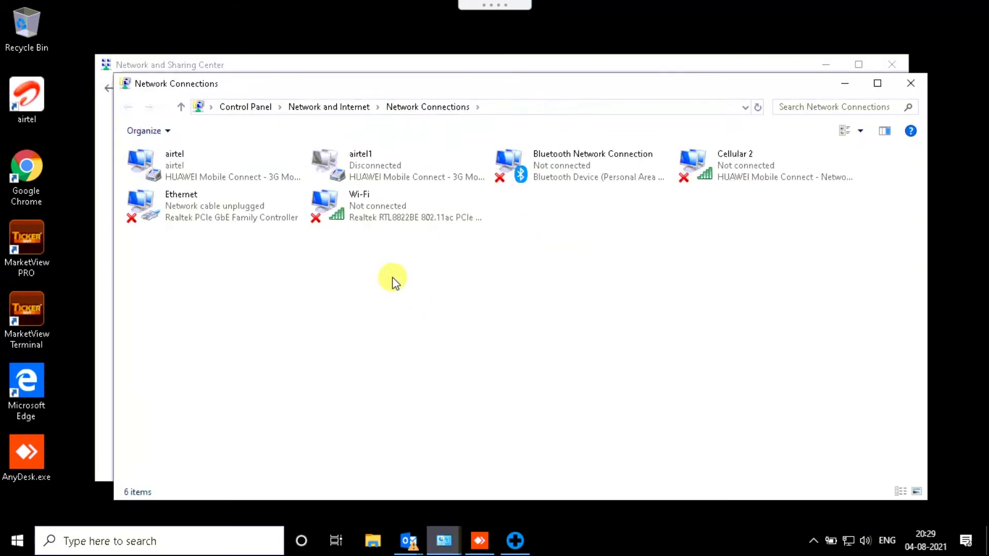
Open the Internet Protocol Version 4 (TCP/IPv4) properties of the Wi-Fi connection.
double_click(359, 212)
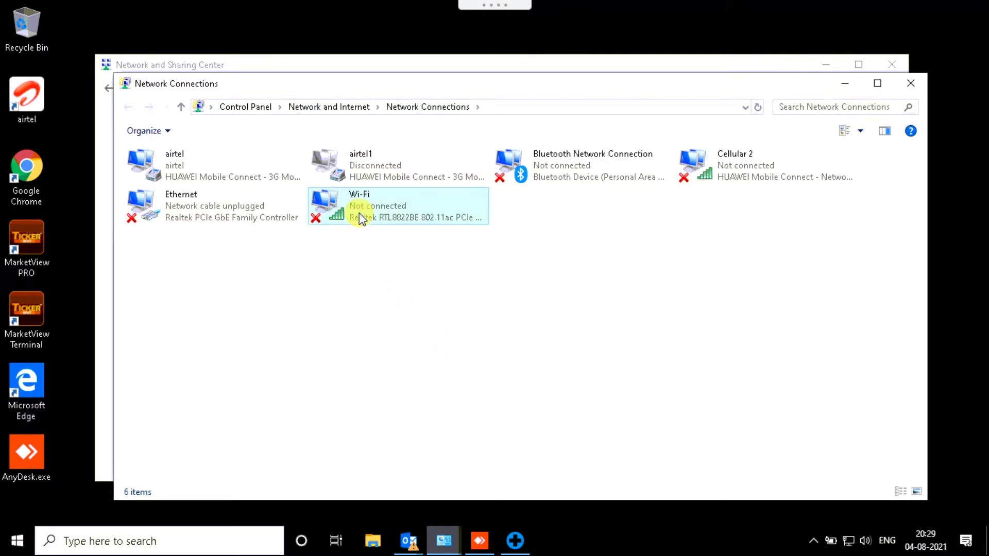
right_click(359, 212)
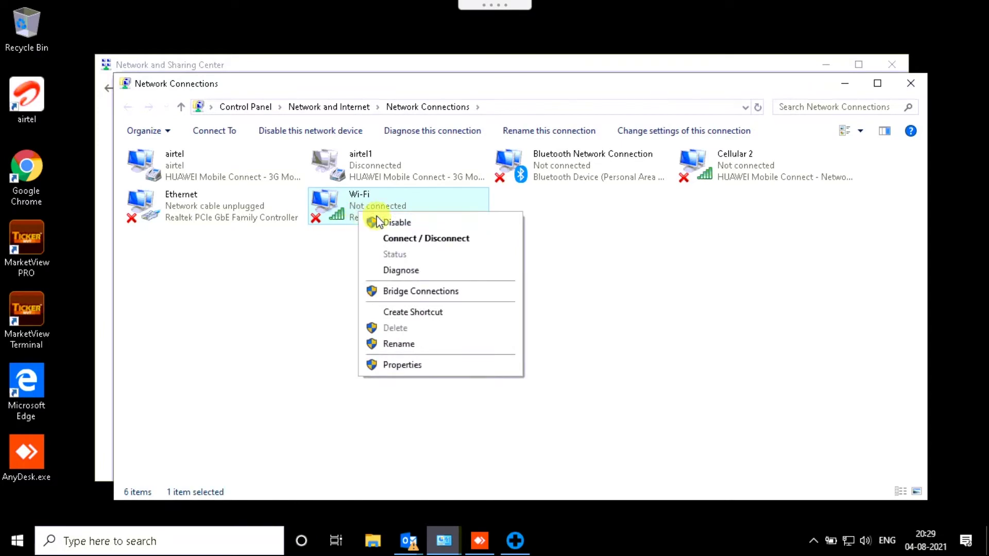
left_click(424, 366)
left_click(281, 297)
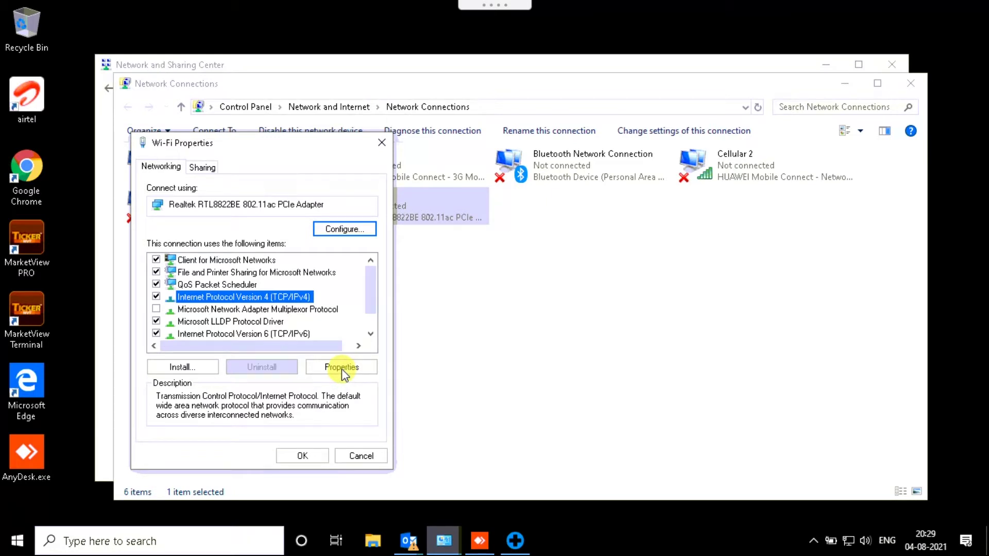
left_click(342, 368)
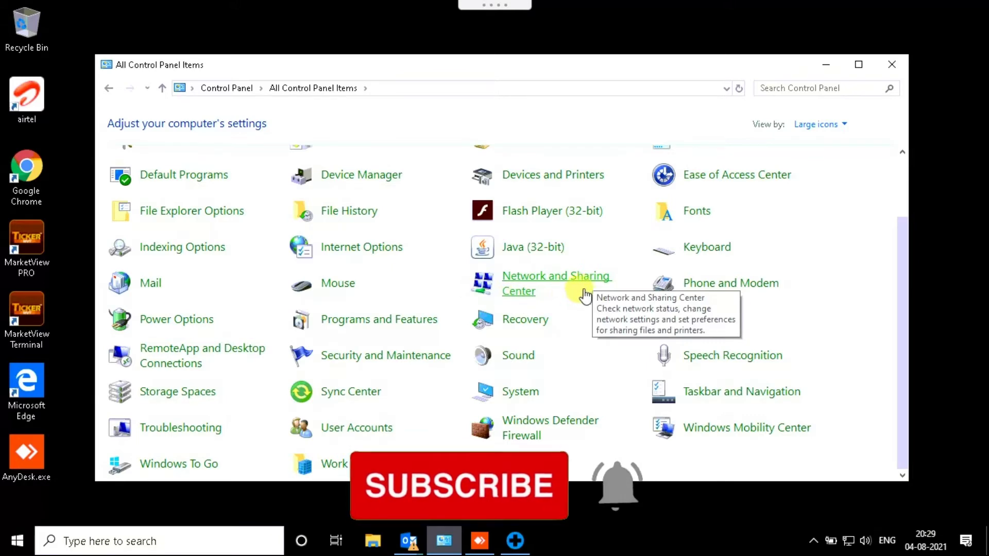
Go back to the Wi-Fi connection's properties and open its Realtek adapter configuration, discarding the pending connection changes.
left_click(529, 276)
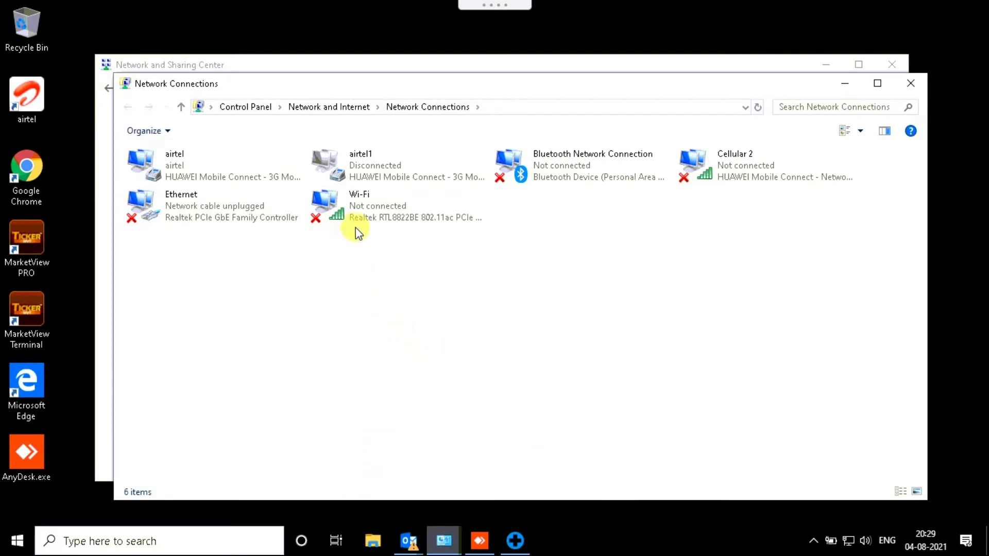
right_click(360, 213)
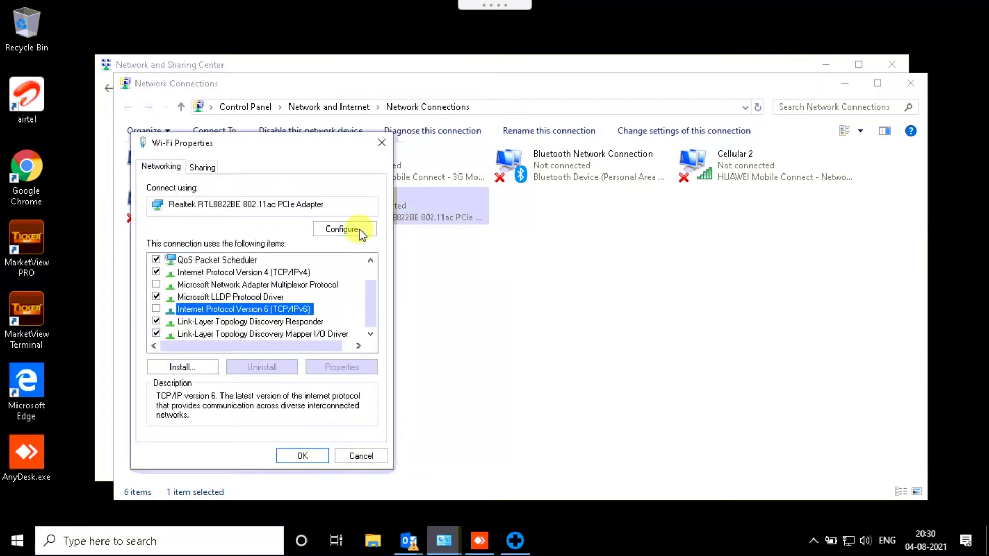
left_click(346, 230)
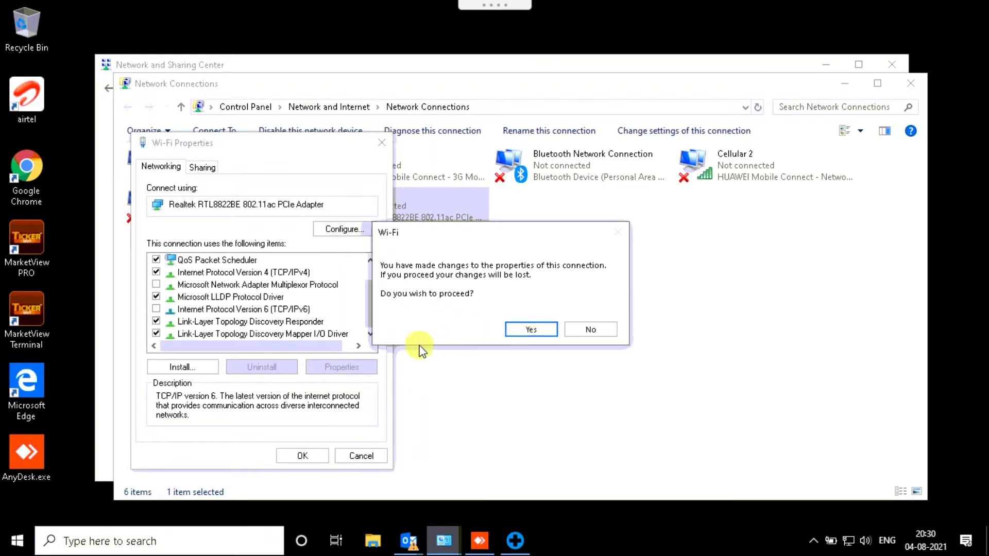
key("Return")
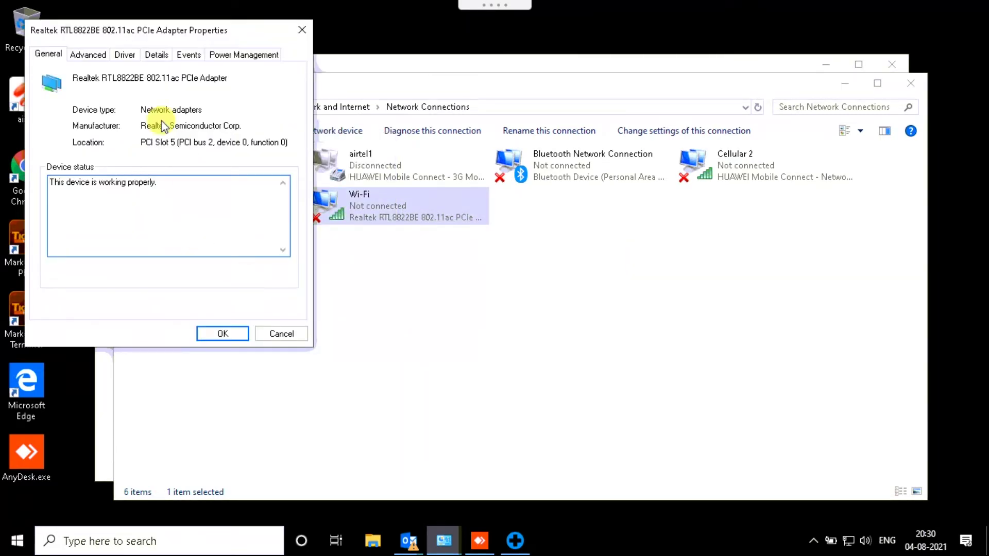
Start a driver update for the Realtek RTL8822BE 802.11ac PCIe Adapter from its driver settings.
left_click(92, 54)
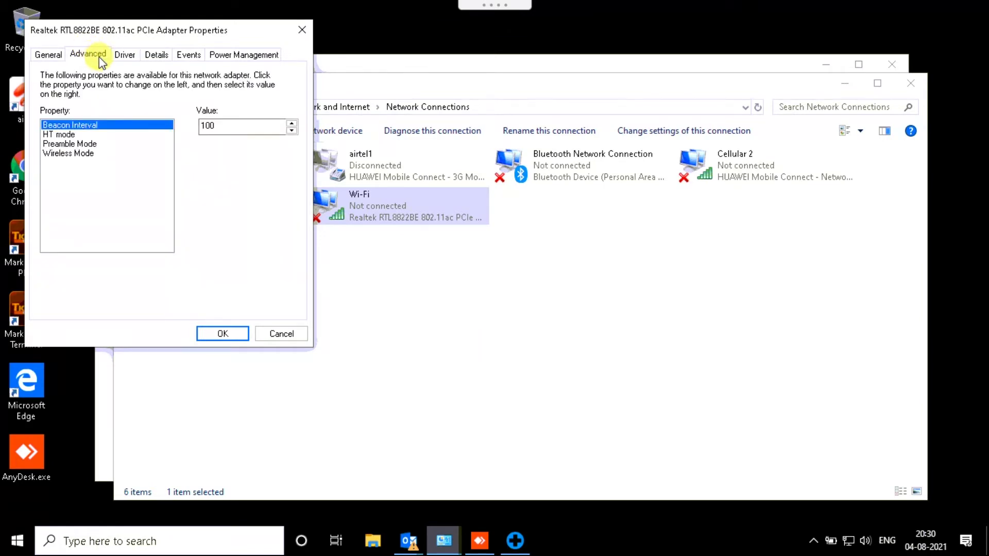
left_click(128, 55)
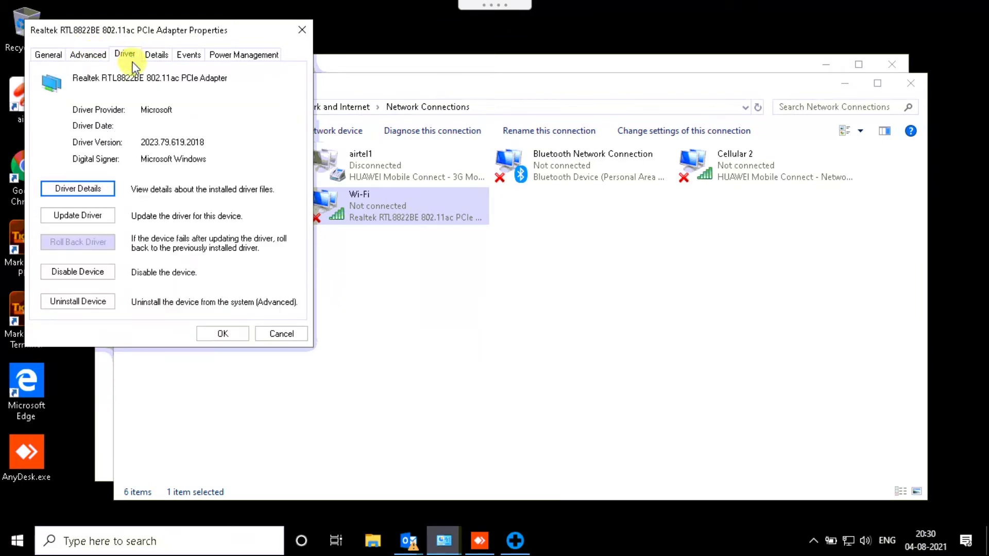
left_click(105, 219)
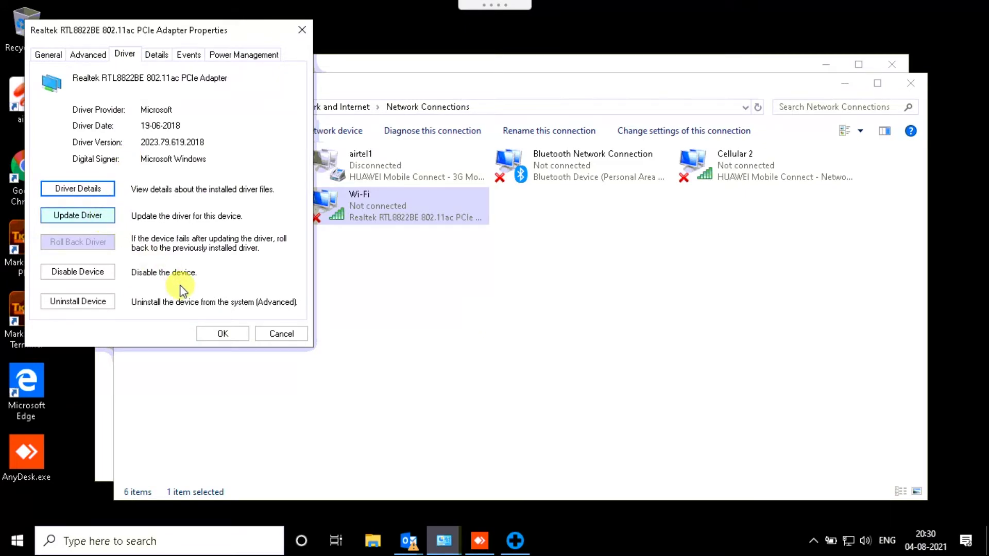
left_click(172, 170)
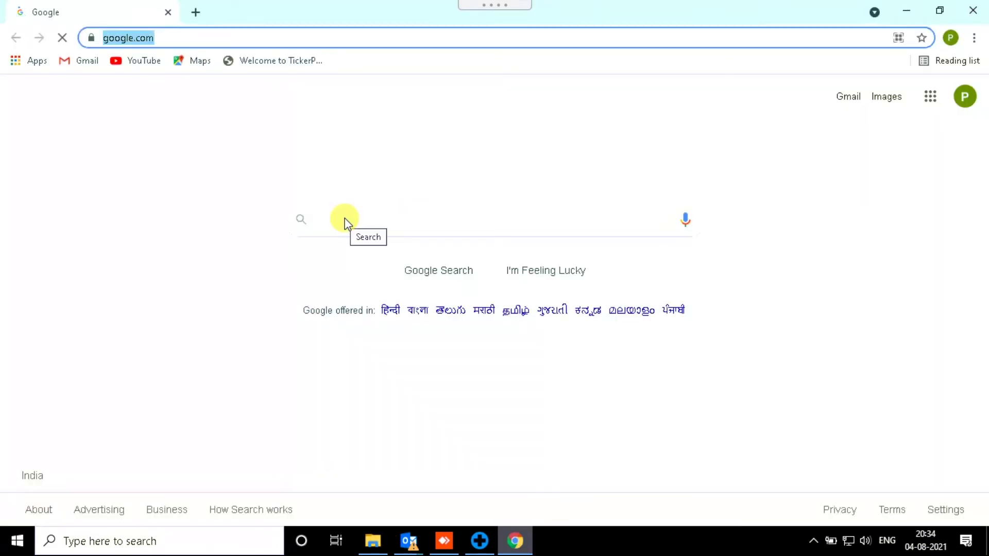
In Chrome, search Google for "max driver" and download the free drivermax.exe installer from the DriverMax website.
left_click(344, 219)
type("max ")
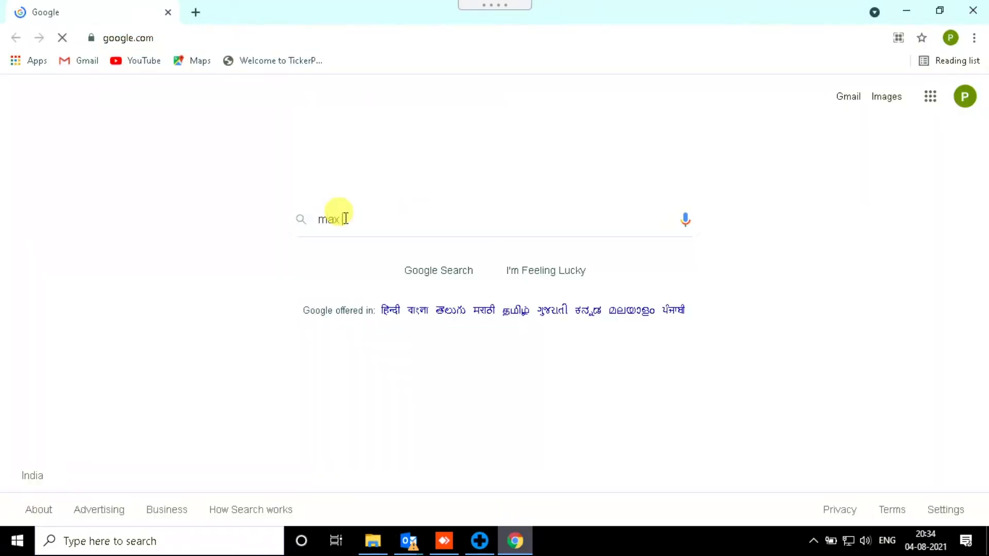
type("driver")
left_click(401, 272)
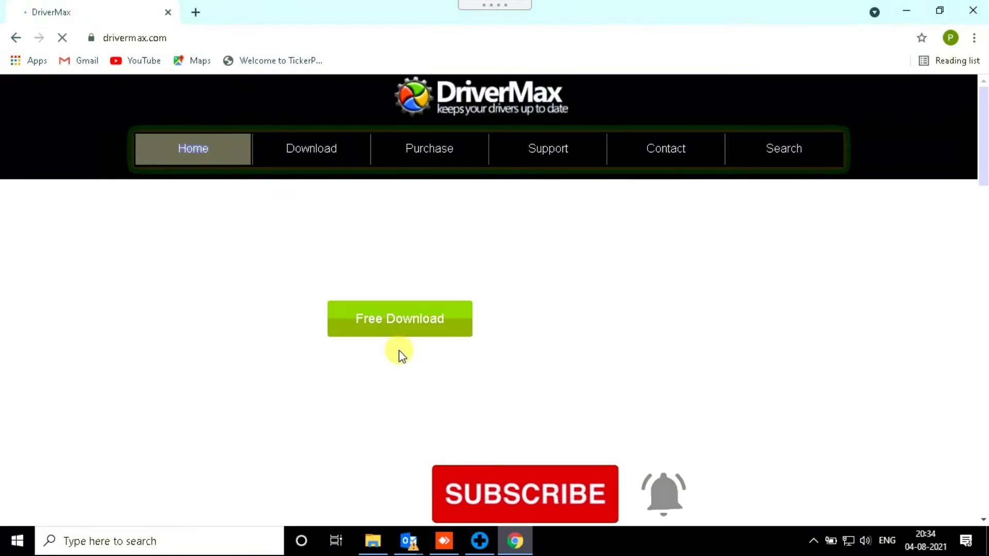
left_click(408, 334)
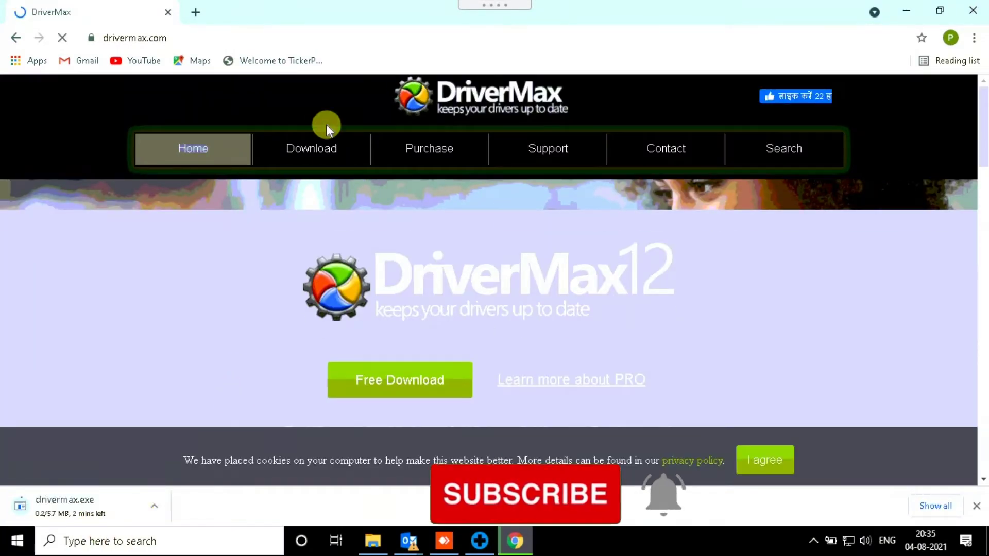
left_click(194, 12)
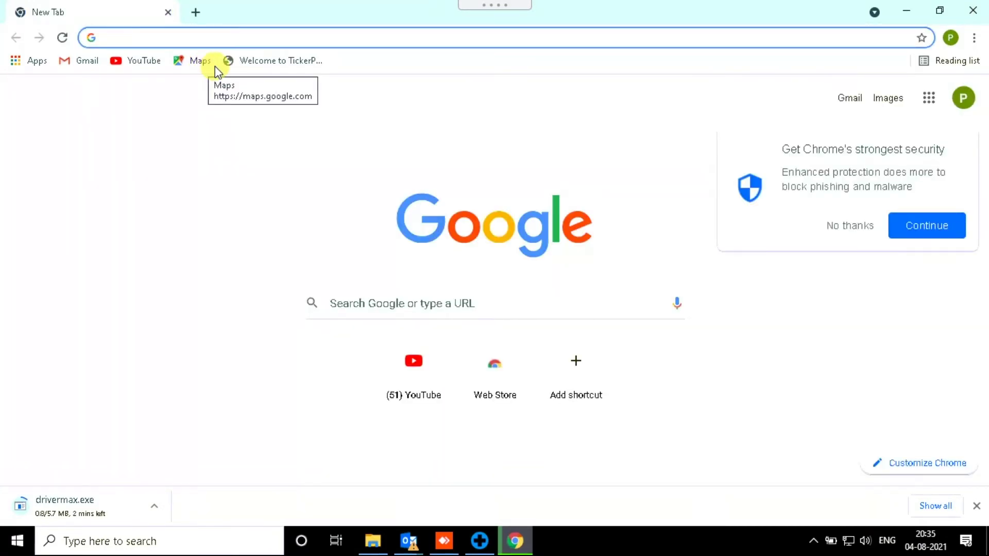
left_click(796, 322)
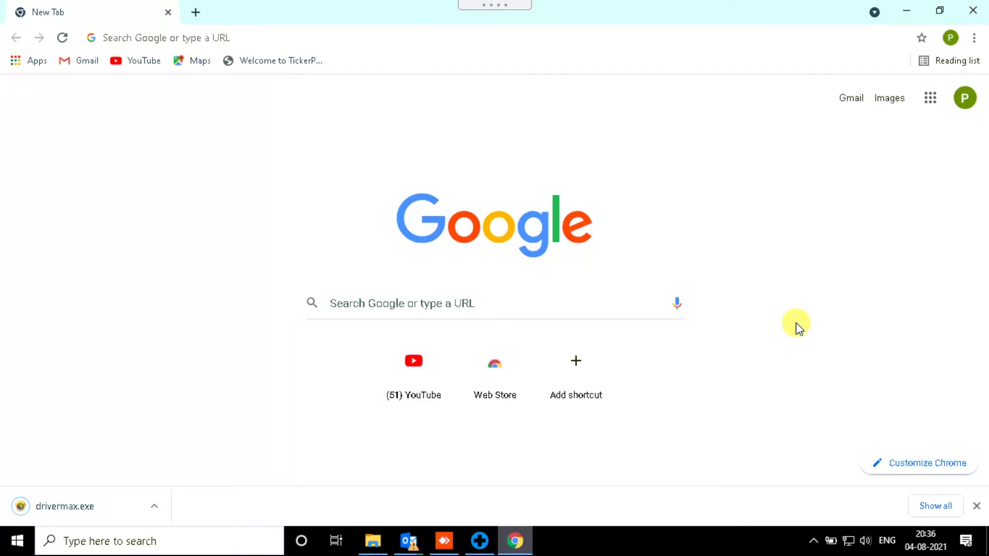
Install DriverMax from drivermax.exe, accepting the license agreement, keeping the desktop icon and choosing English as the interface language.
left_click(76, 513)
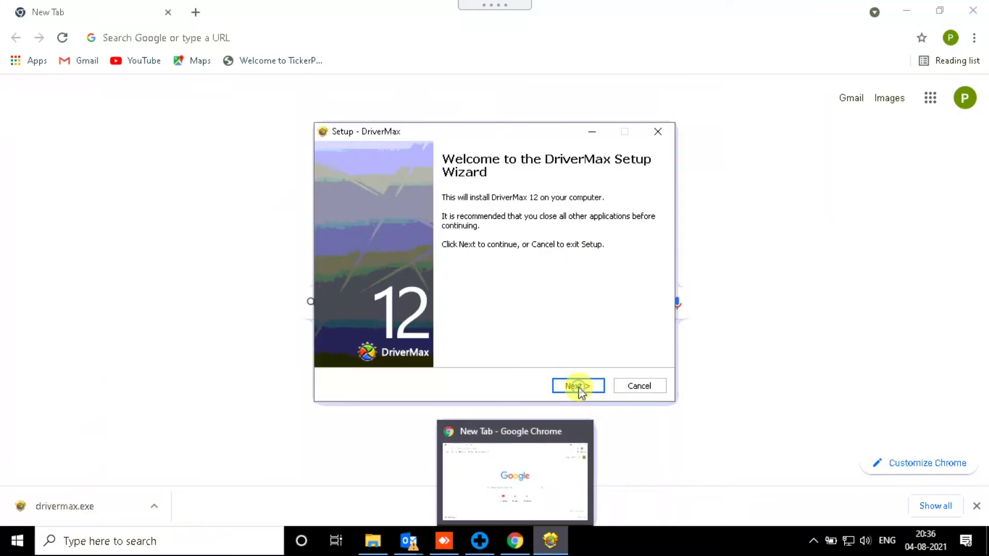
left_click(579, 387)
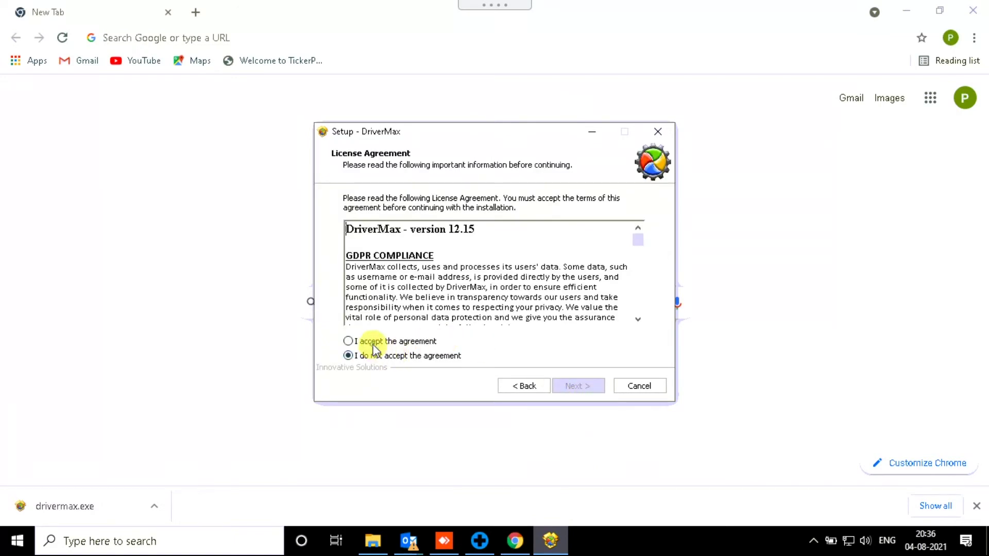
key("alt+a")
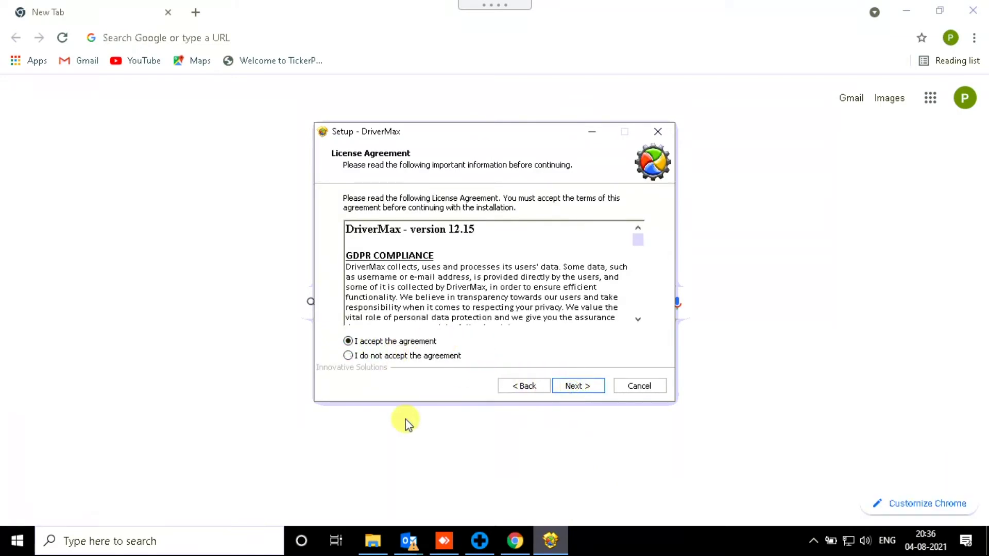
key("Return")
left_click(573, 385)
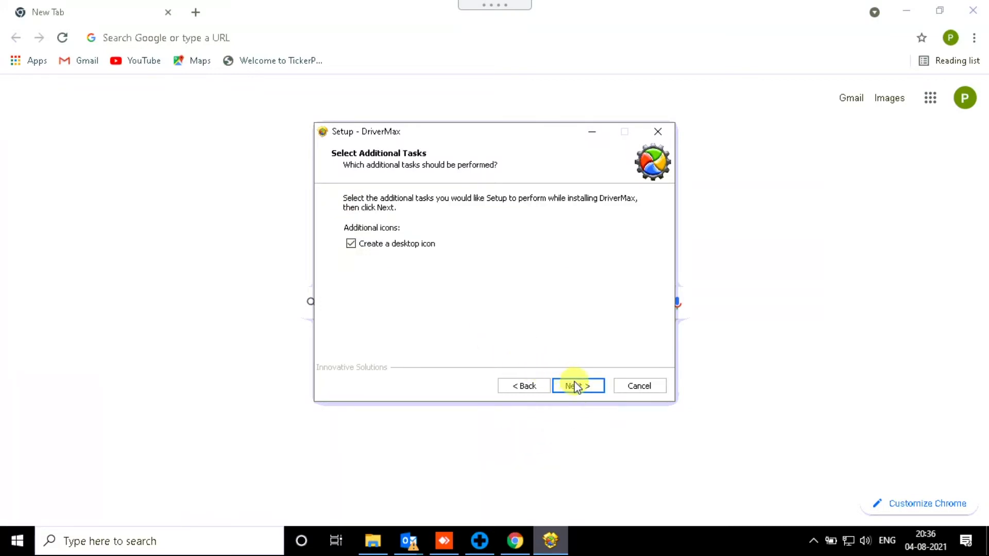
key("Return")
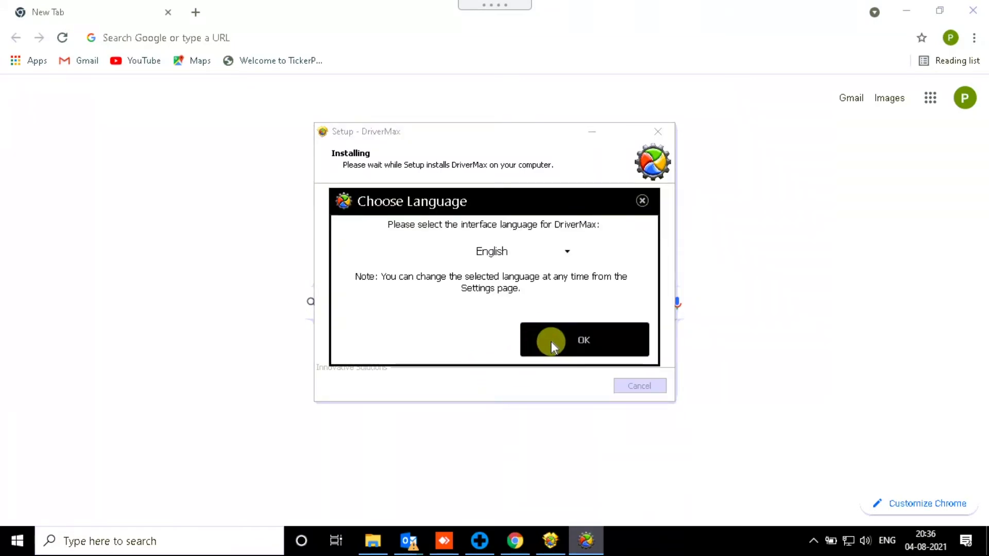
left_click(551, 341)
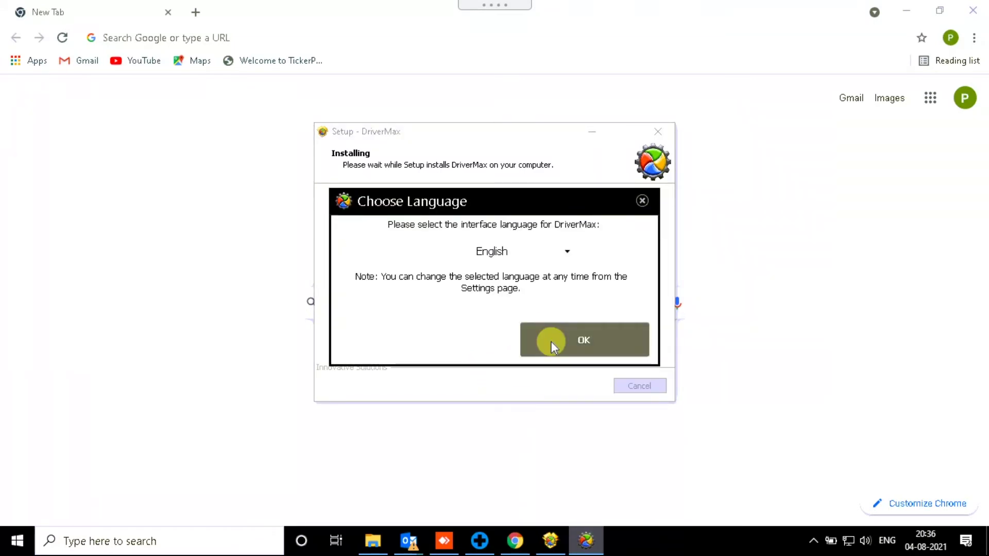
left_click(577, 342)
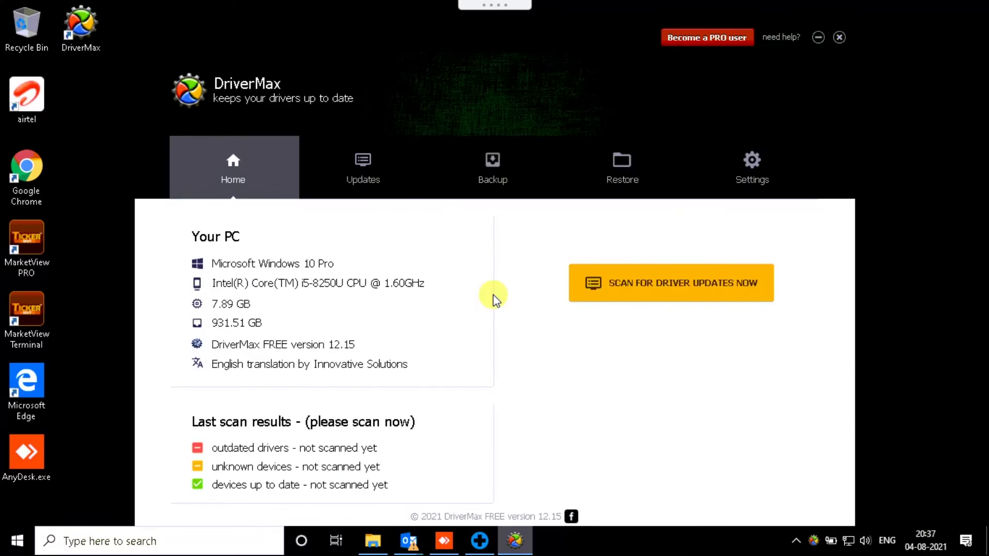
Scan the PC for driver updates in DriverMax and review the list of outdated and missing drivers.
left_click(658, 292)
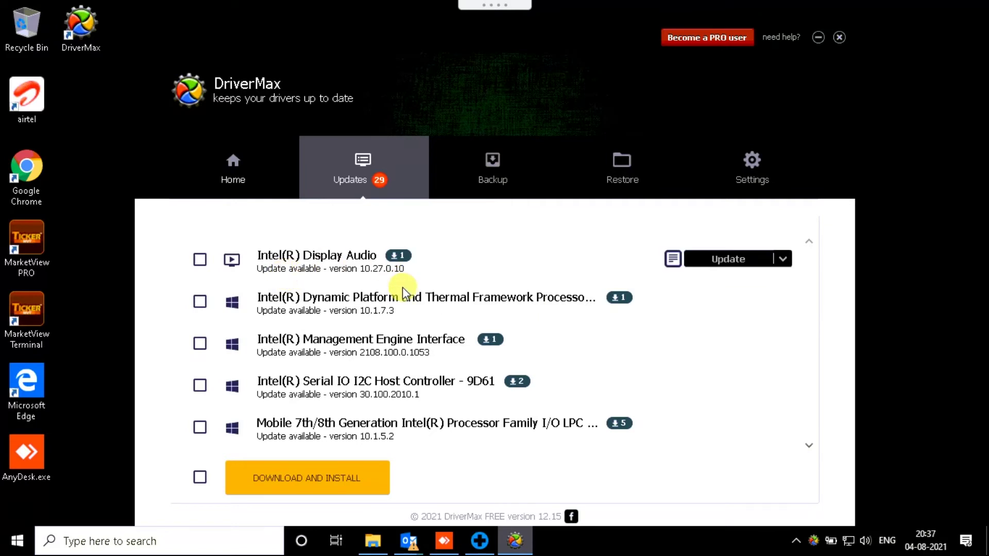
scroll(401, 288, "down", 2)
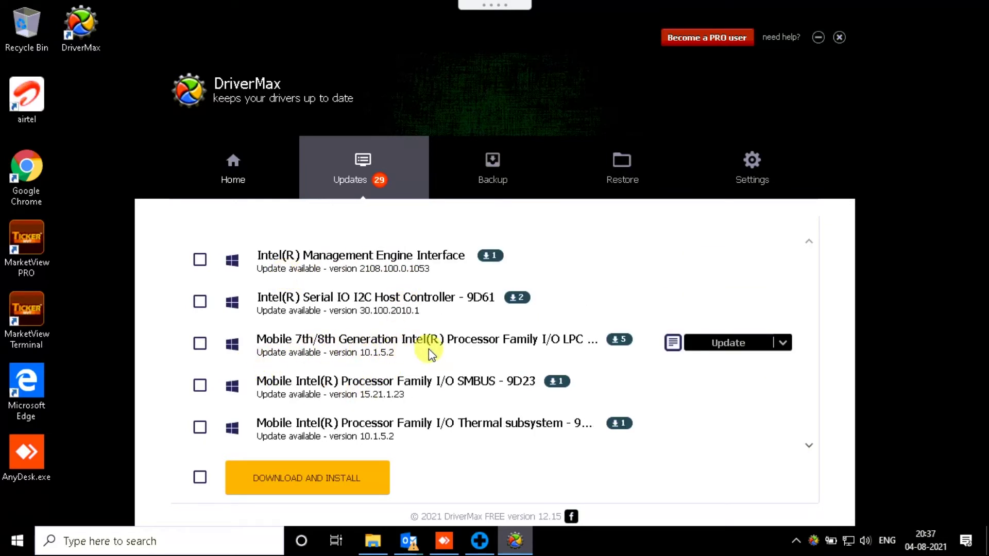
scroll(429, 348, "down", 4)
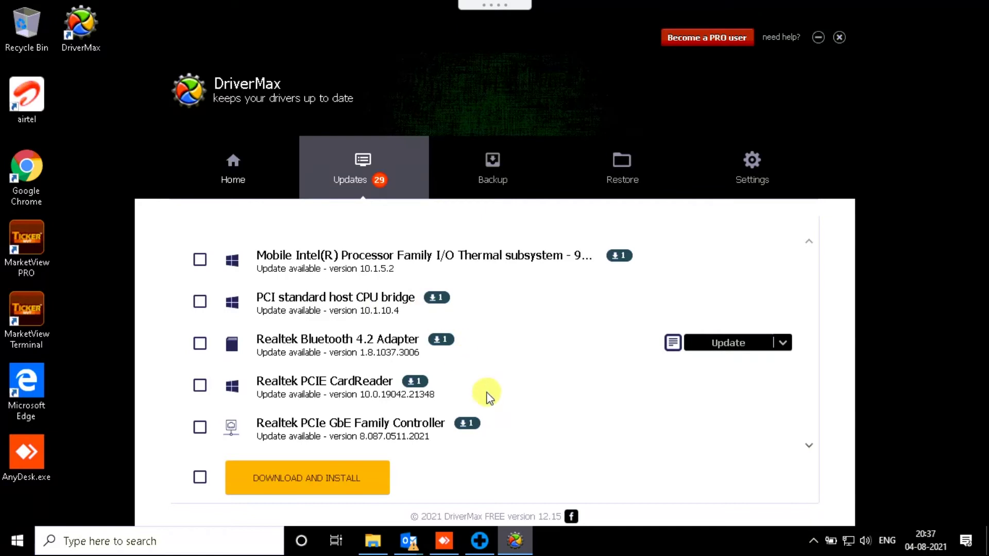
scroll(489, 437, "down", 2)
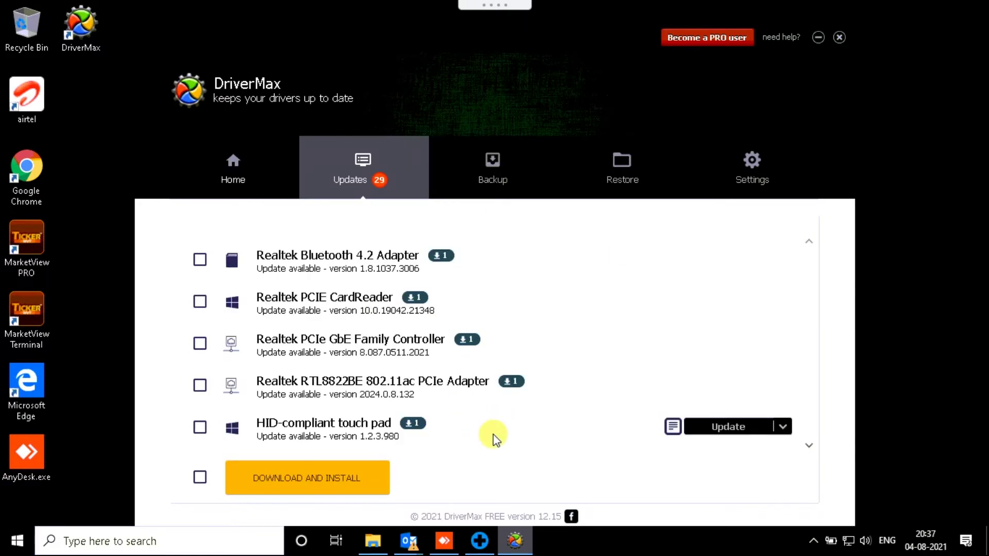
scroll(530, 392, "down", 2)
scroll(531, 393, "down", 5)
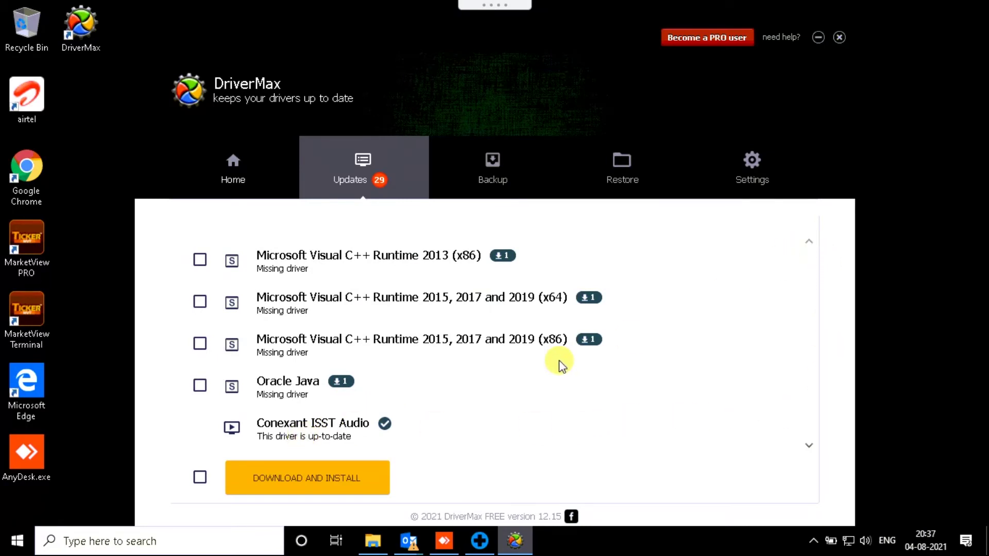
scroll(514, 386, "up", 3)
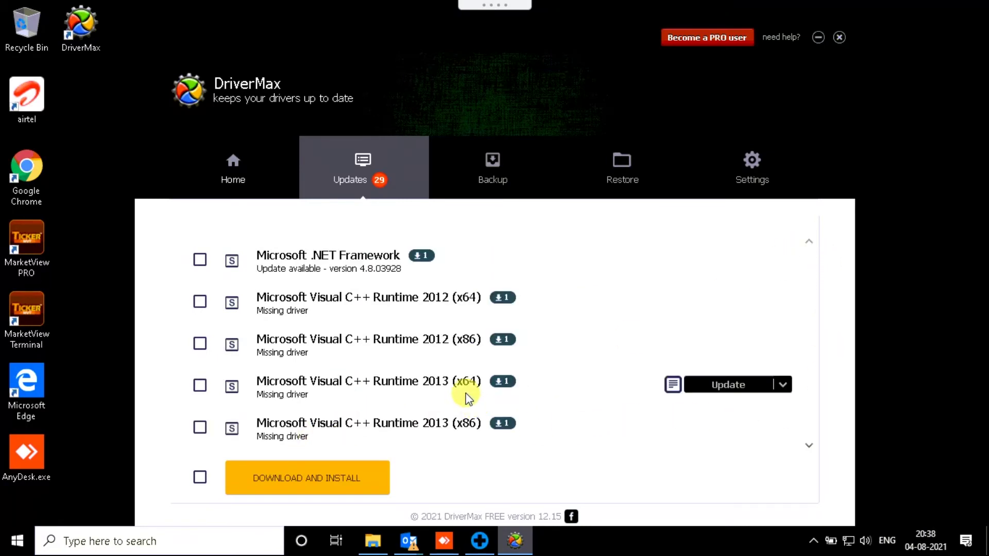
Update the Realtek RTL8822BE 802.11ac PCIe Adapter driver in DriverMax, accepting the license agreement with a restore point, and postpone the restart.
scroll(458, 389, "up", 2)
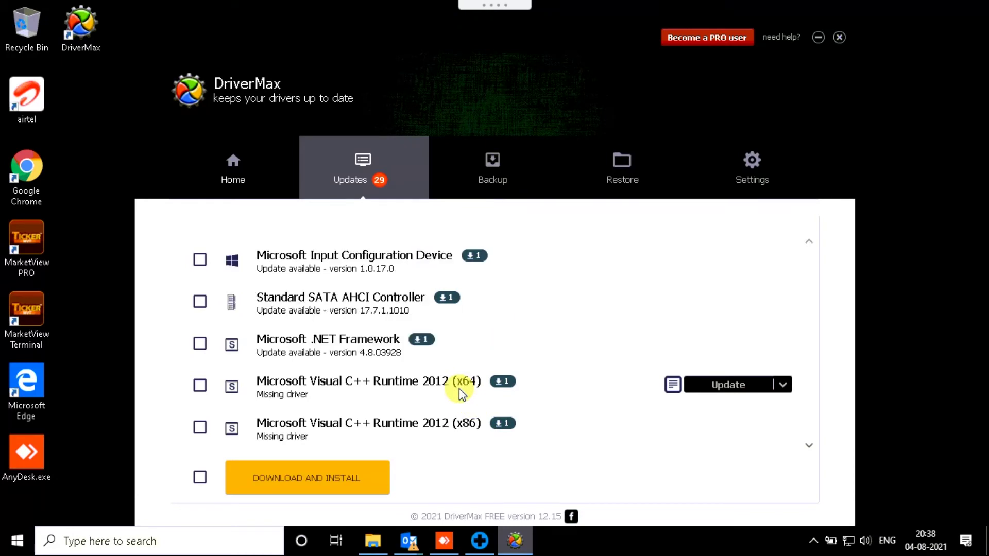
scroll(459, 388, "up", 3)
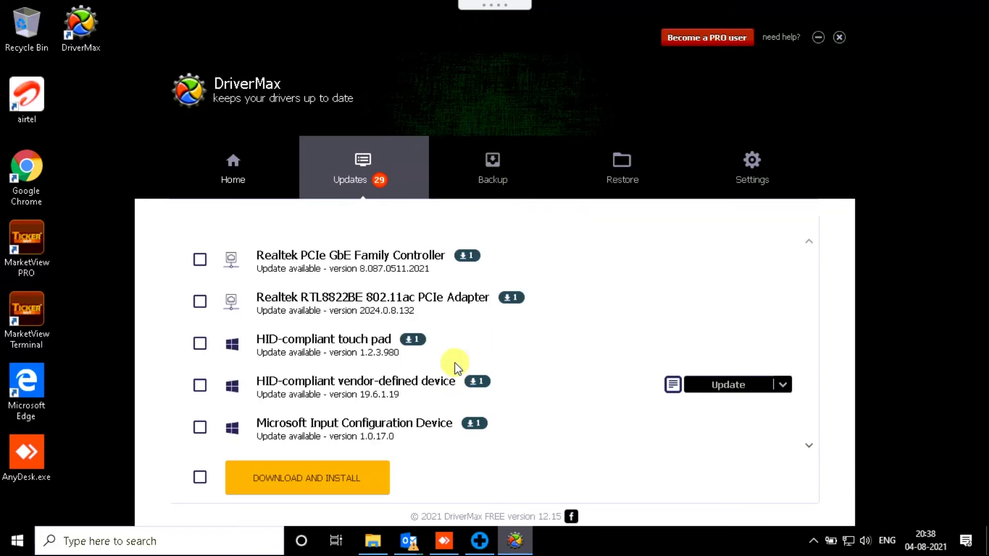
scroll(452, 364, "down", 1)
left_click(200, 260)
left_click(725, 269)
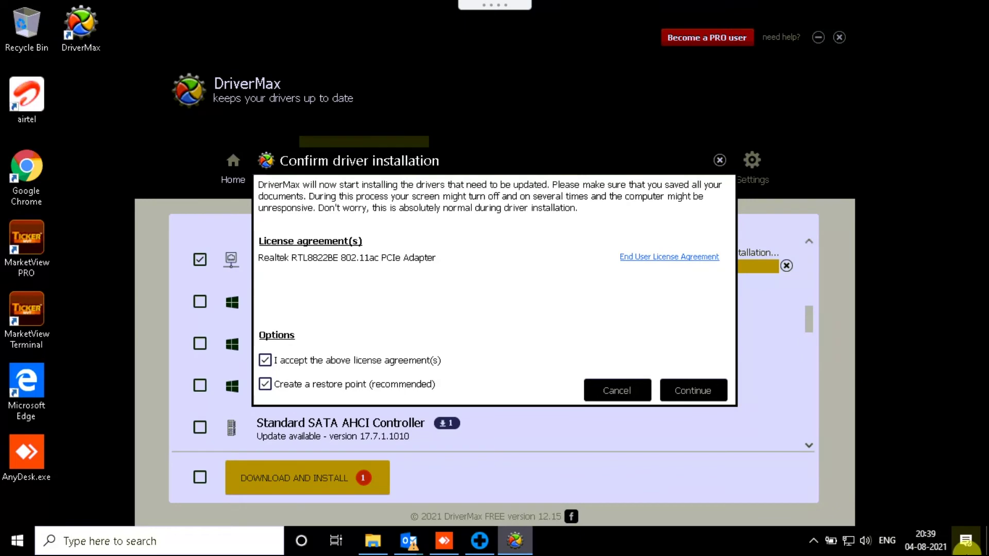
left_click(684, 389)
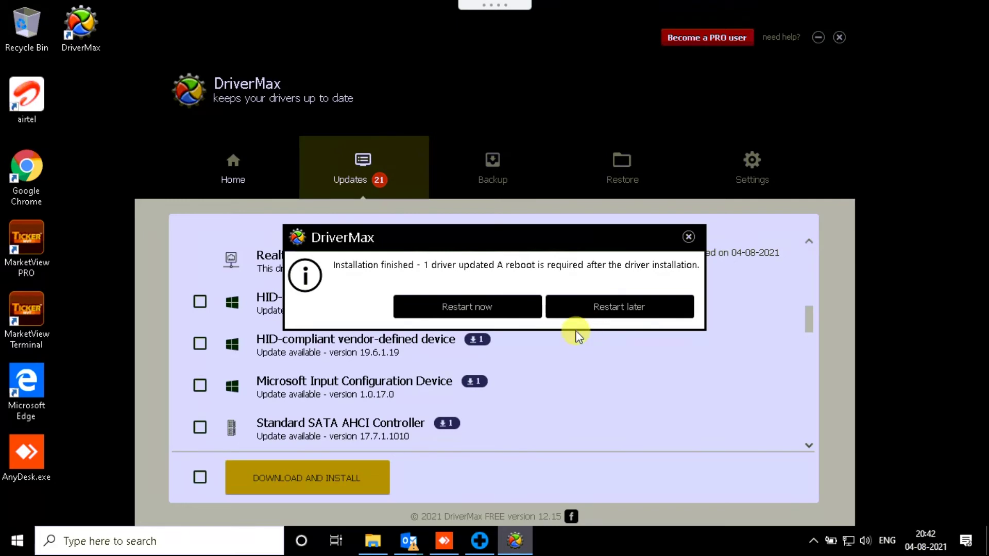
left_click(616, 306)
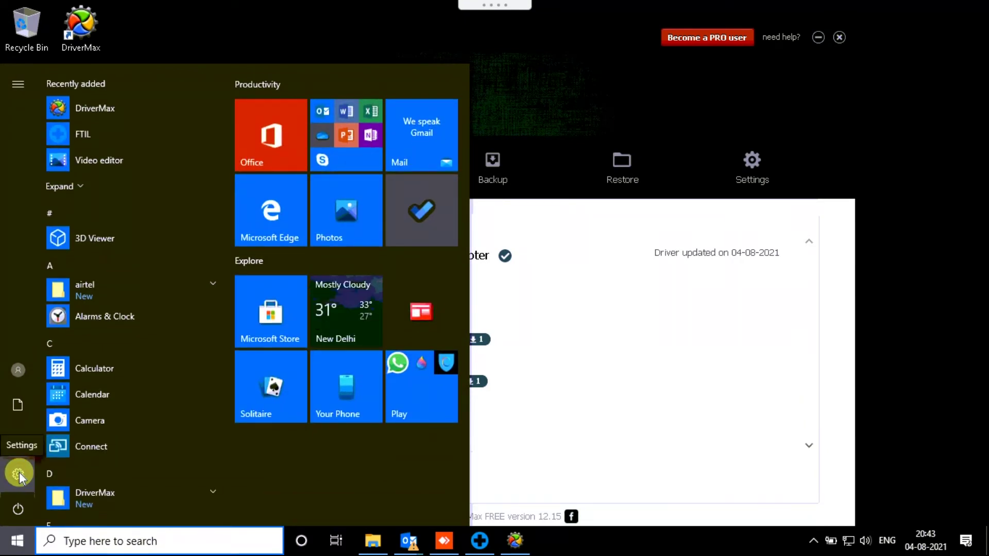
Run a Network reset from the Network & Internet status page in Windows Settings and confirm it.
left_click(18, 474)
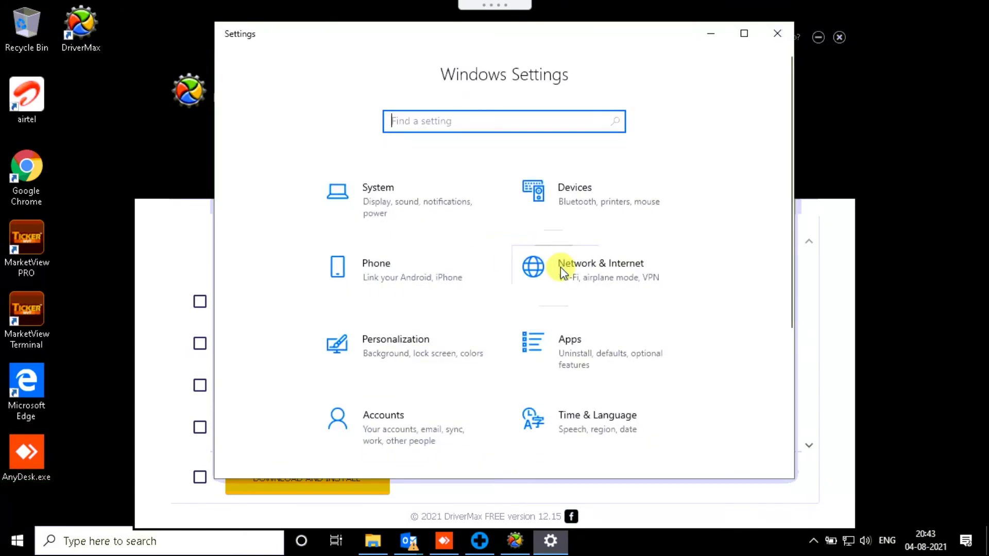
left_click(561, 269)
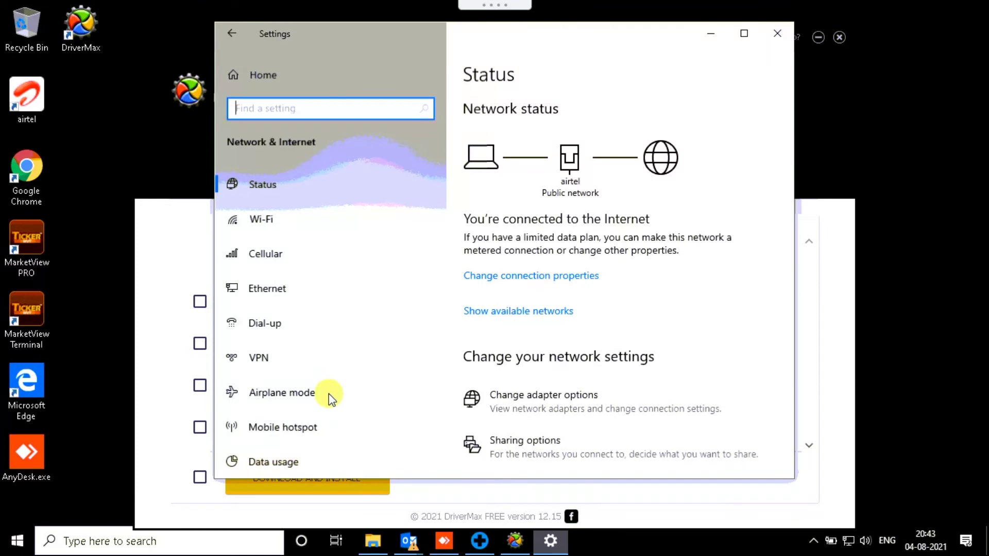
scroll(328, 397, "down", 2)
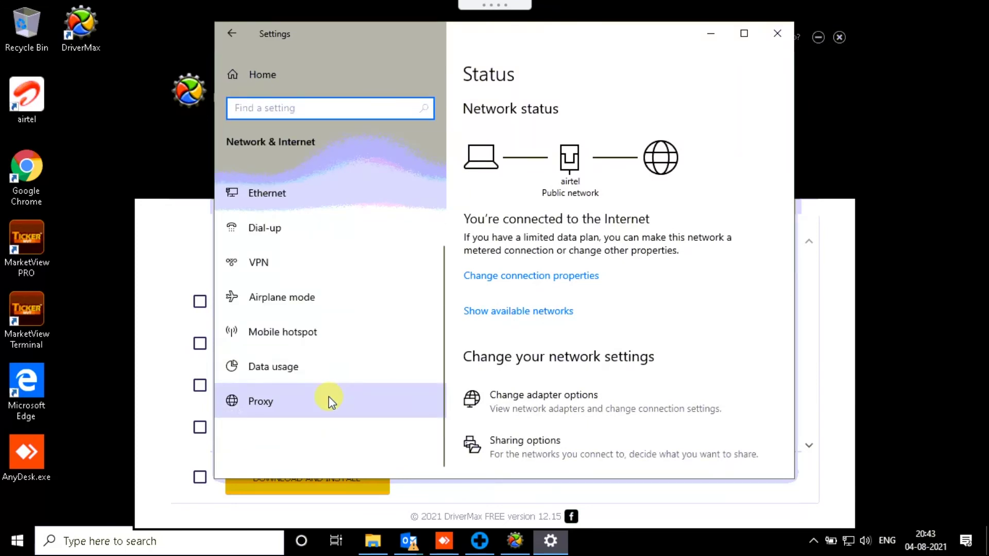
scroll(587, 361, "down", 5)
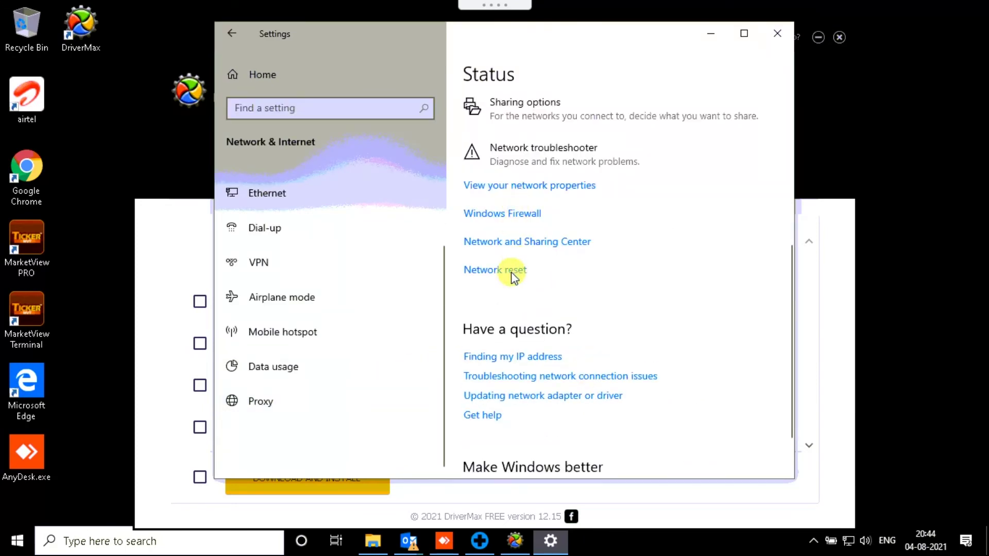
left_click(518, 272)
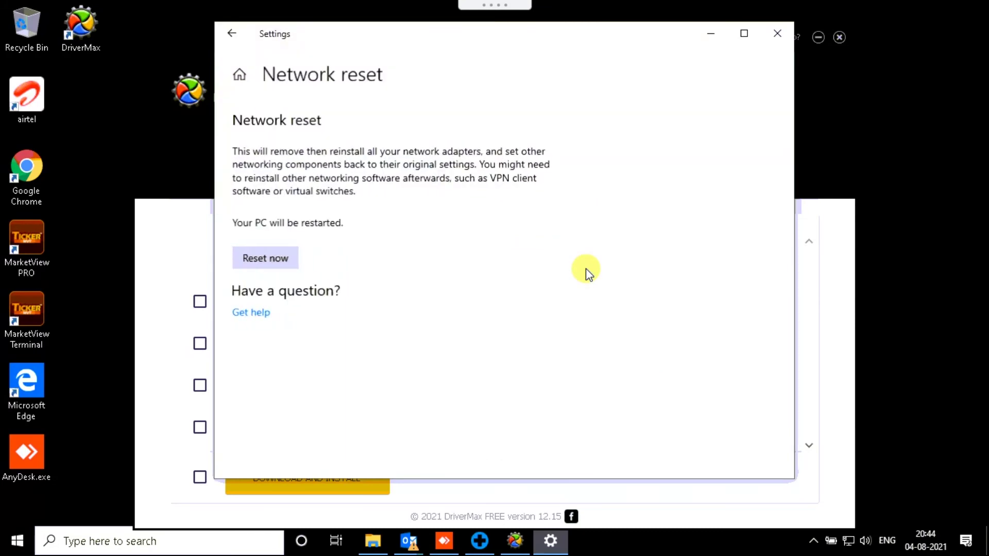
left_click(265, 259)
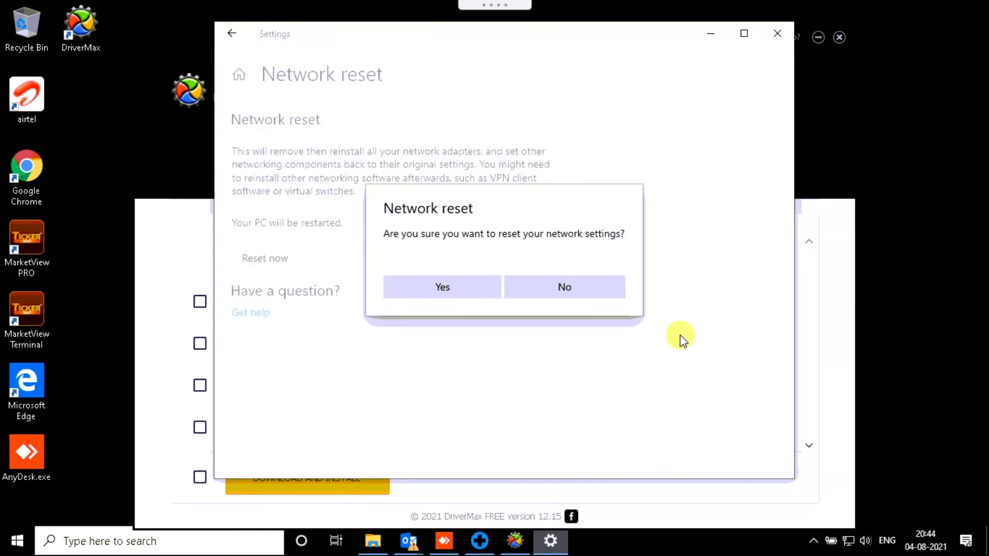
key("Return")
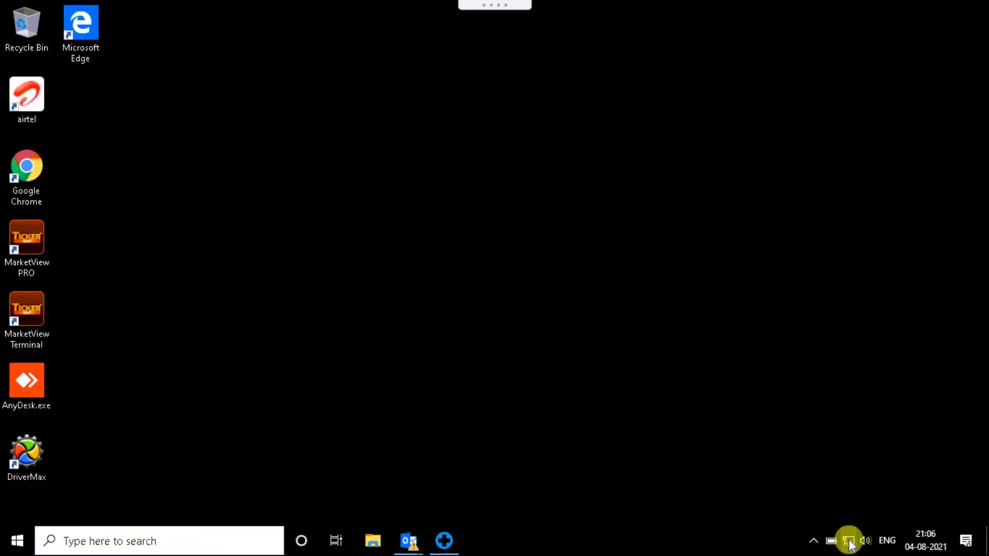
Connect to the secured Wi-Fi network Nextra_5G and close the list of available networks.
left_click(848, 540)
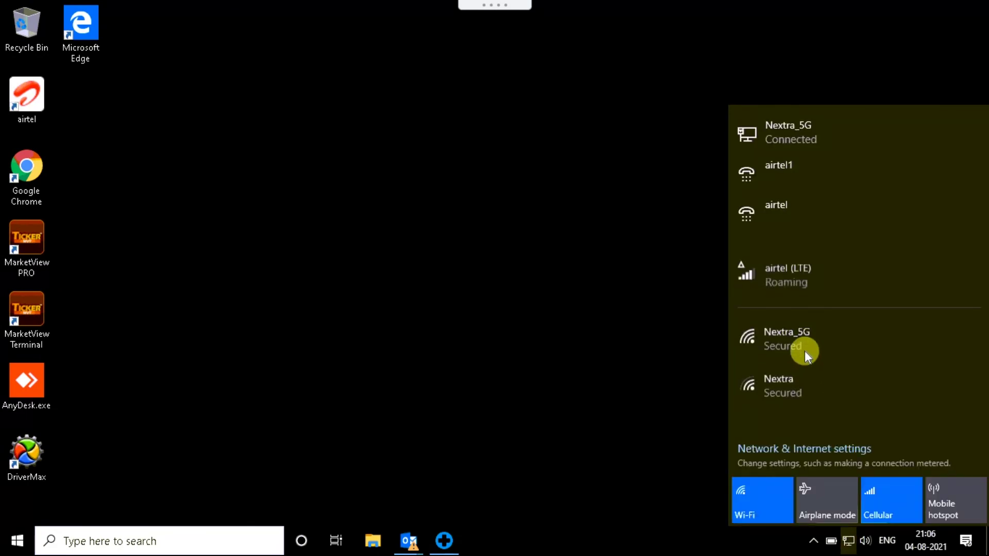
left_click(804, 345)
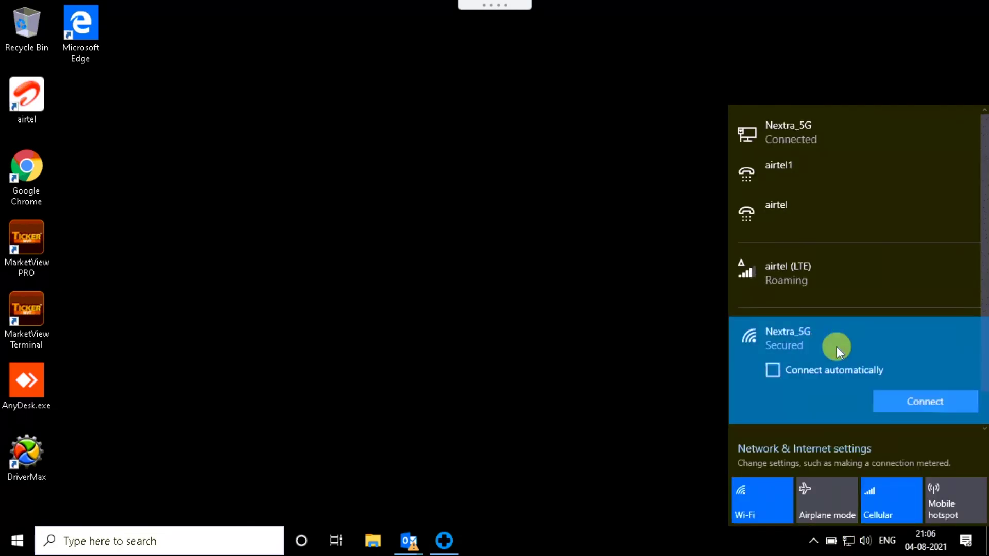
left_click(921, 401)
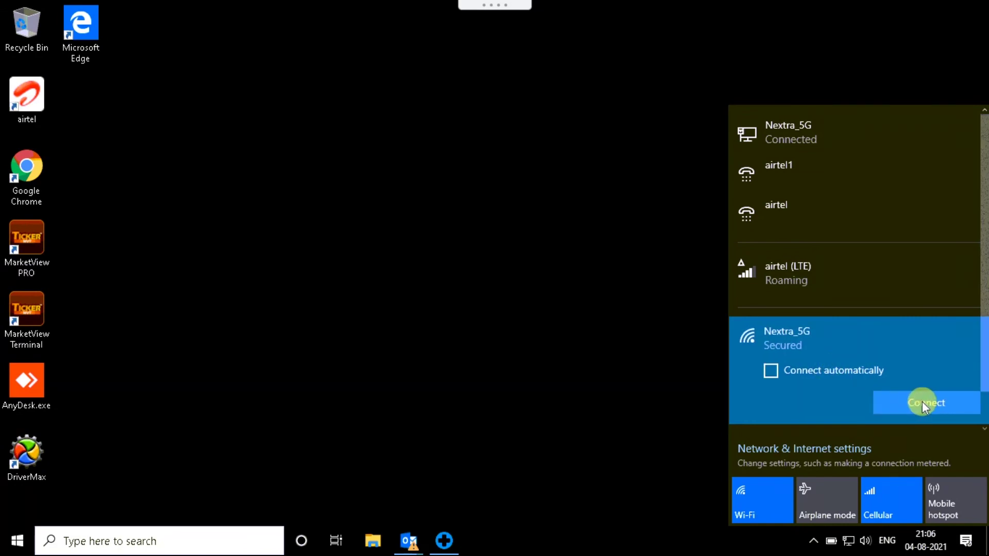
left_click(820, 373)
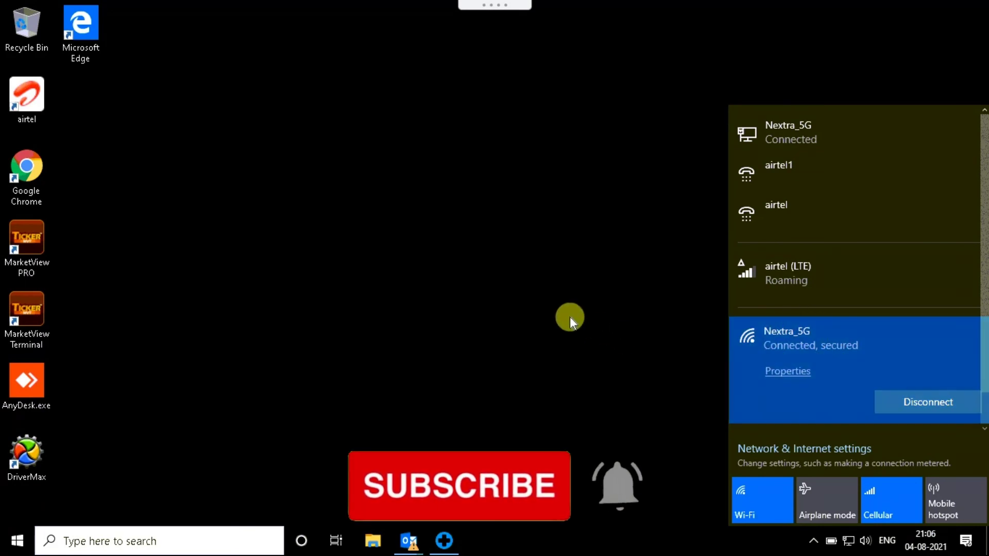
left_click(711, 376)
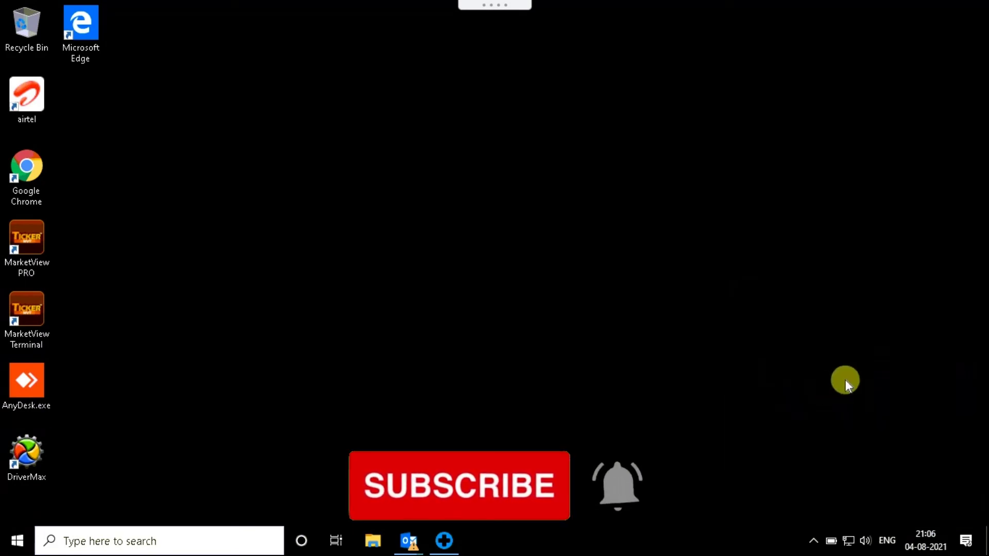